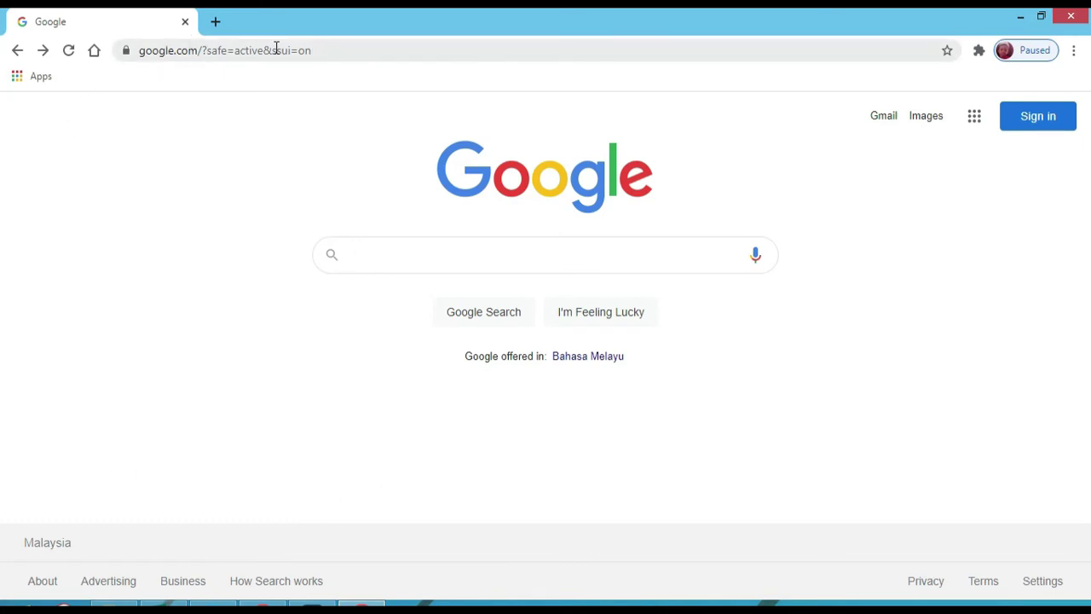
Step: Open the website iqnilam.moe.gov.my
left_click(218, 50)
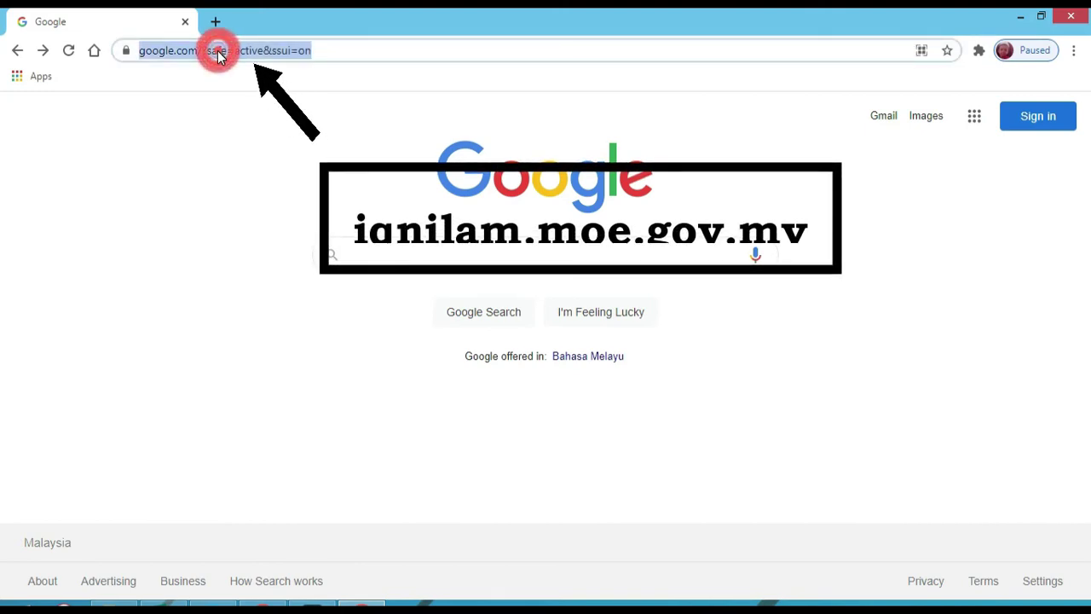
type("iqni")
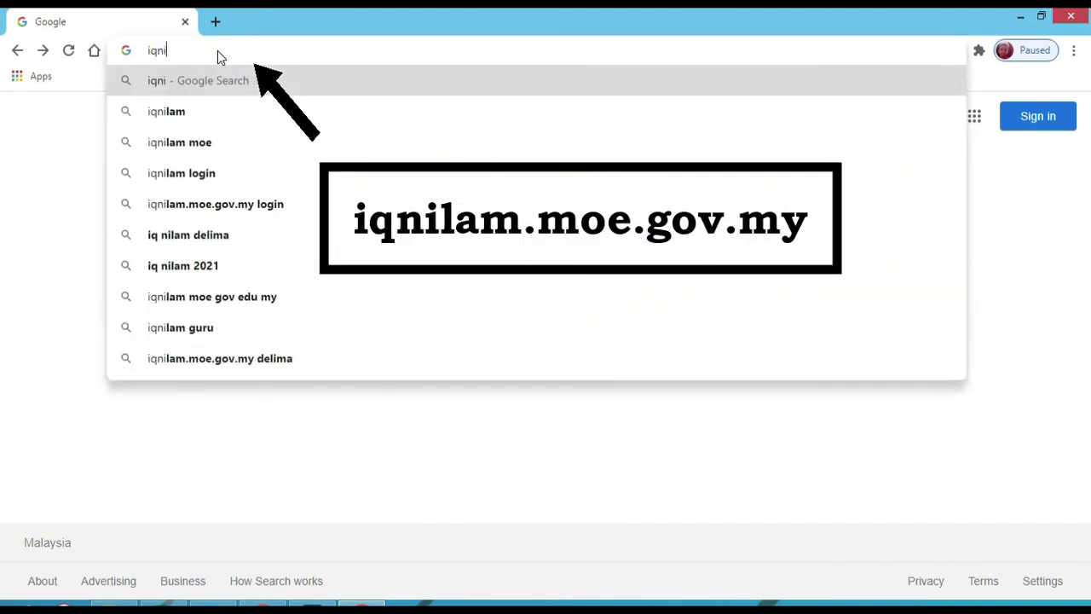
type("lam.m")
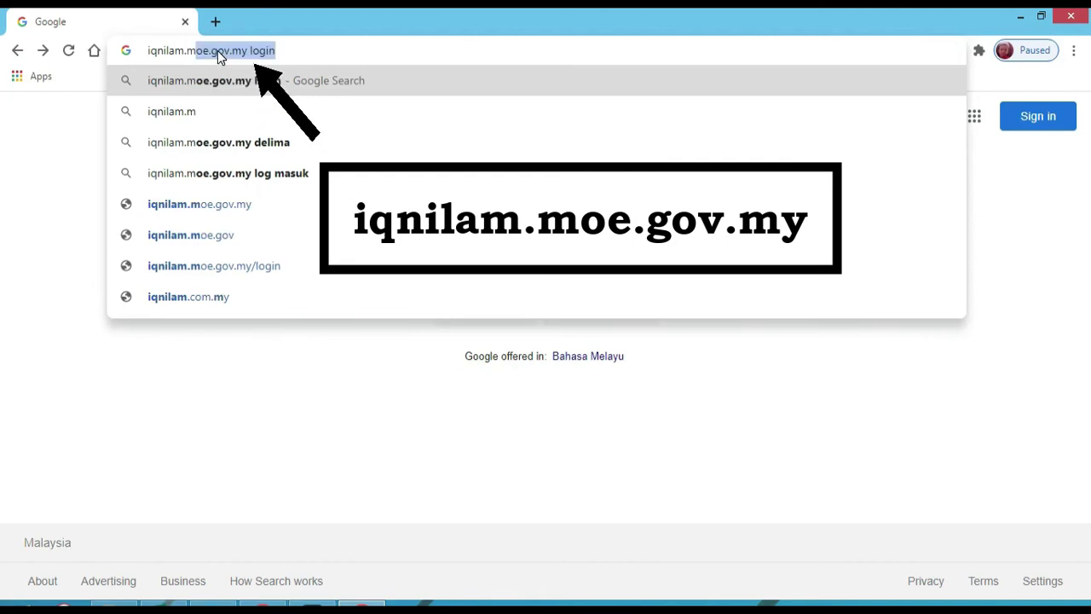
type("oe.gov.")
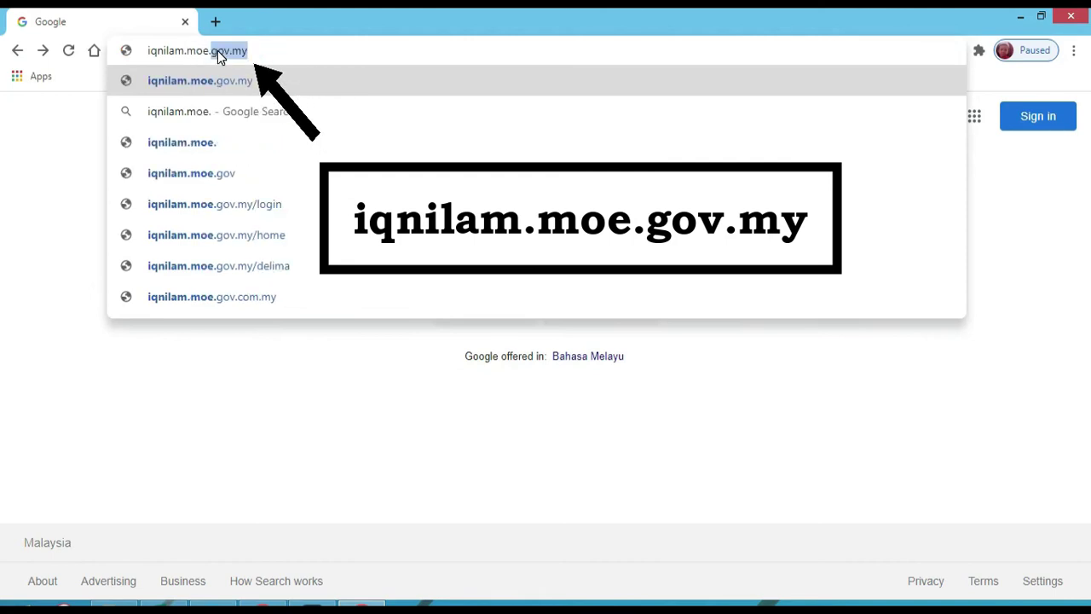
type("my")
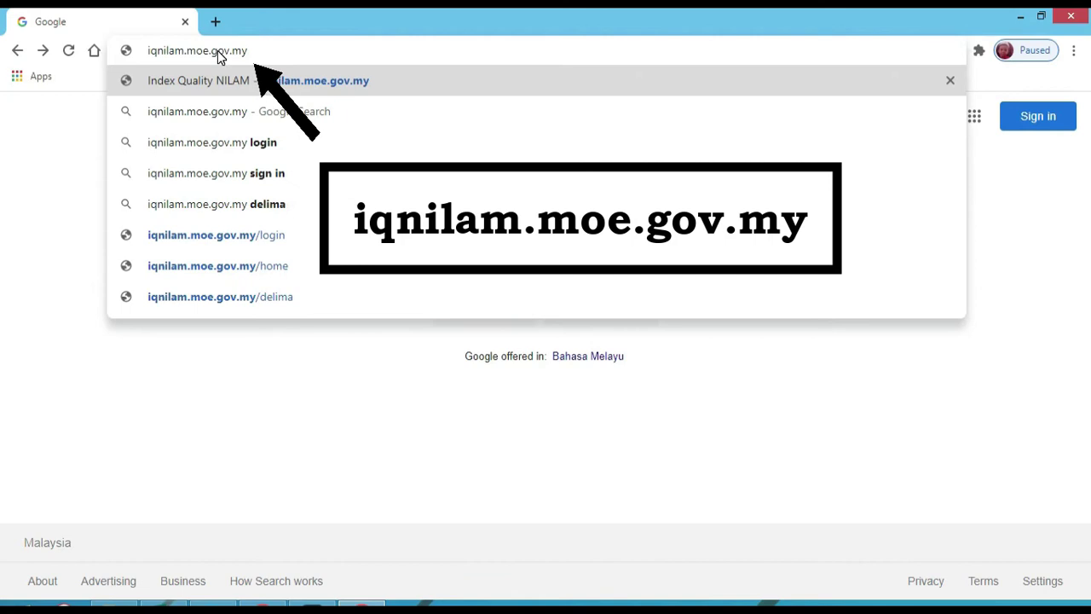
key("Return")
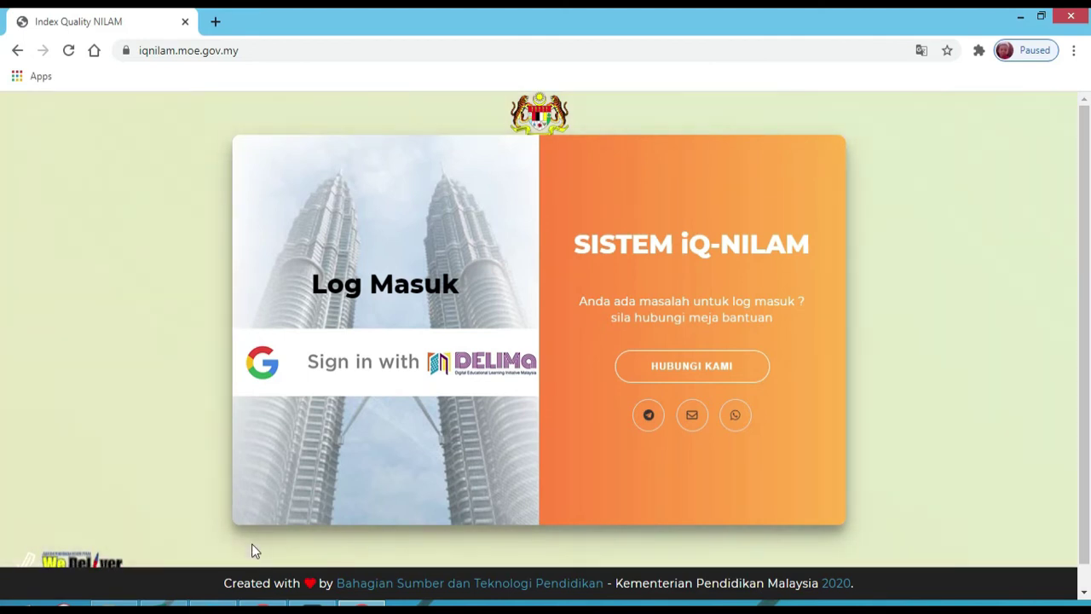
Step: Sign in with DELIMa by choosing the Google account and entering the account password
left_click(391, 381)
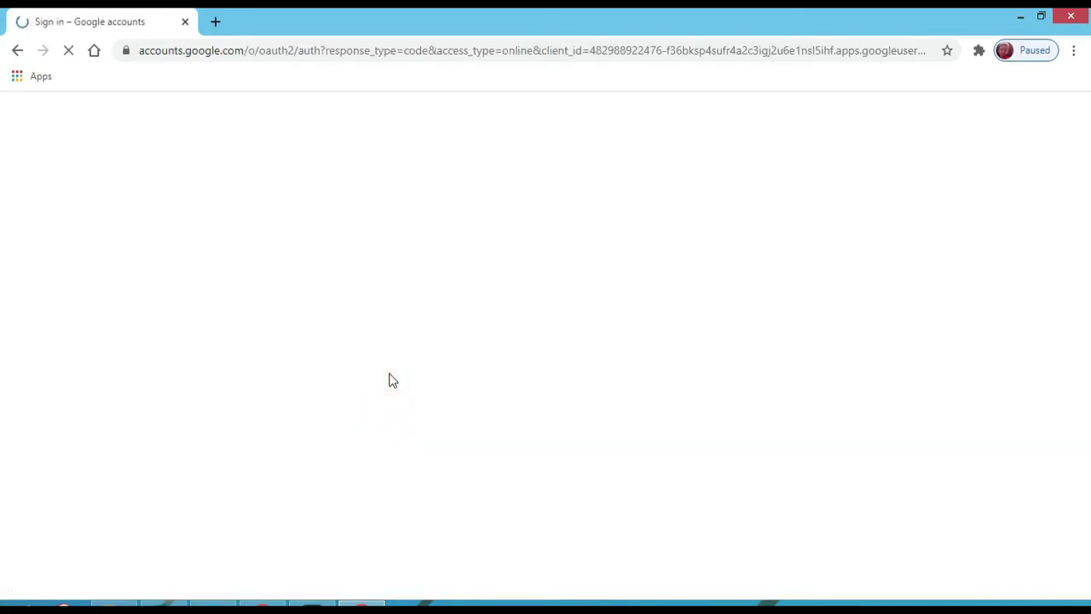
left_click(510, 302)
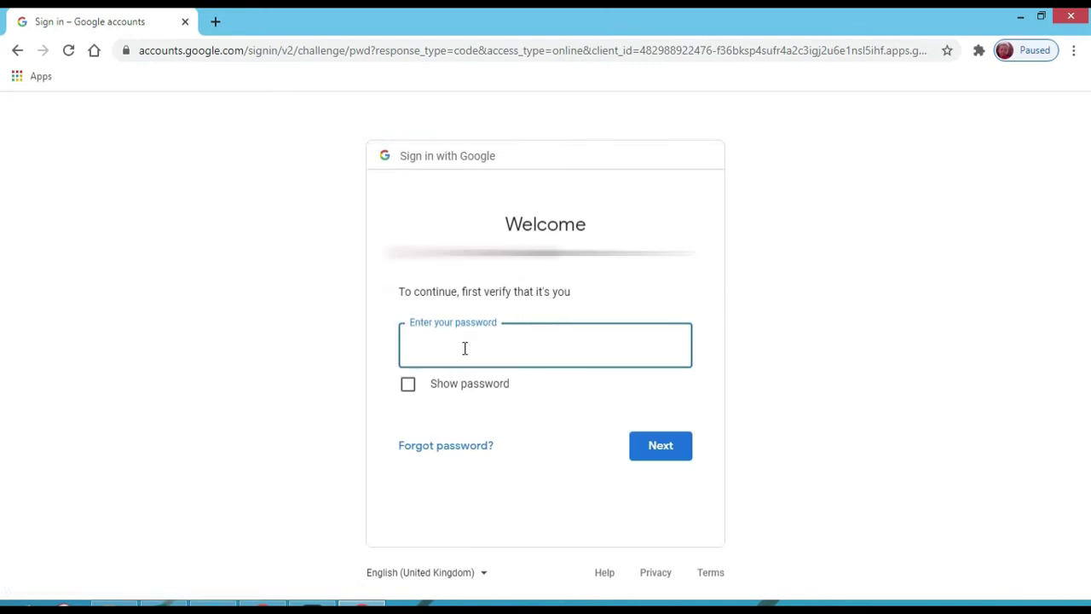
type("*****")
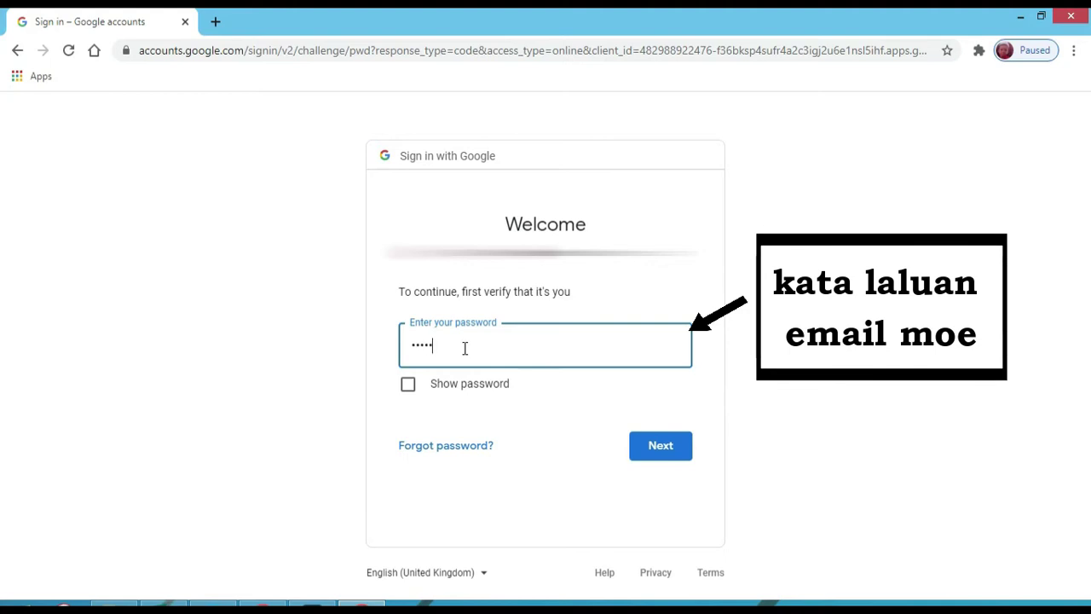
type("********")
left_click(646, 459)
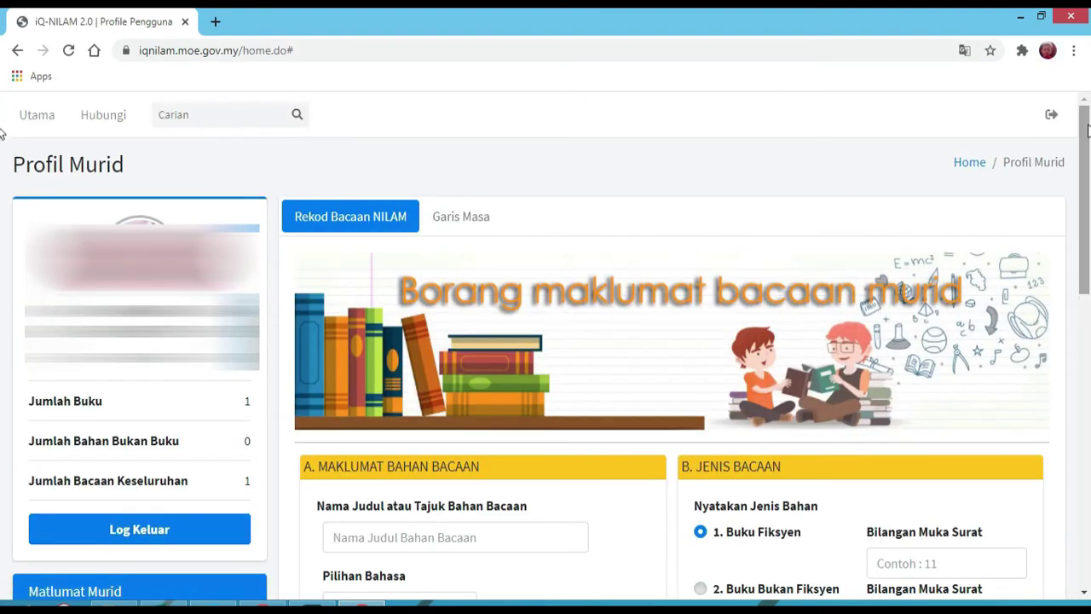
Step: Look through the Rekod Bacaan NILAM form, examining sections A to D from the reading material details to the enrichment activities
left_click(1087, 128)
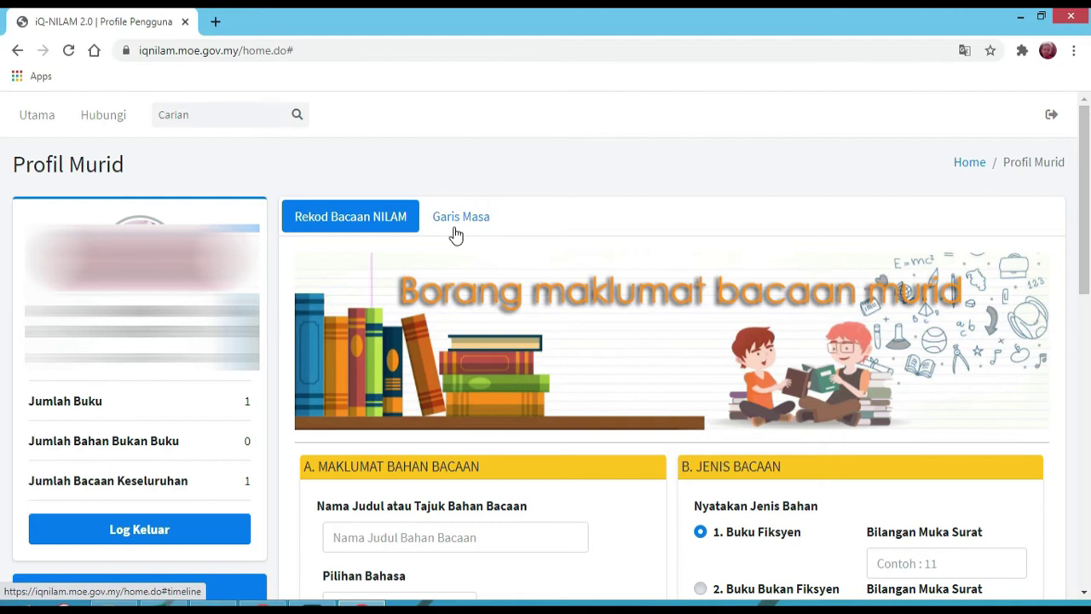
left_click(324, 223)
scroll(4, 183, "down", 1)
scroll(4, 205, "down", 2)
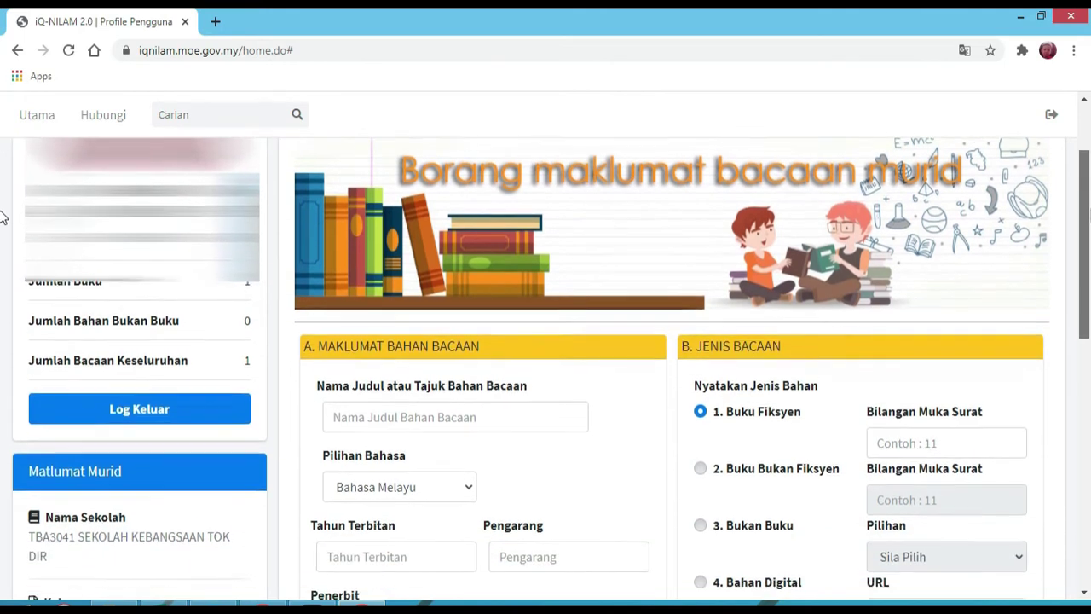
scroll(3, 230, "down", 1)
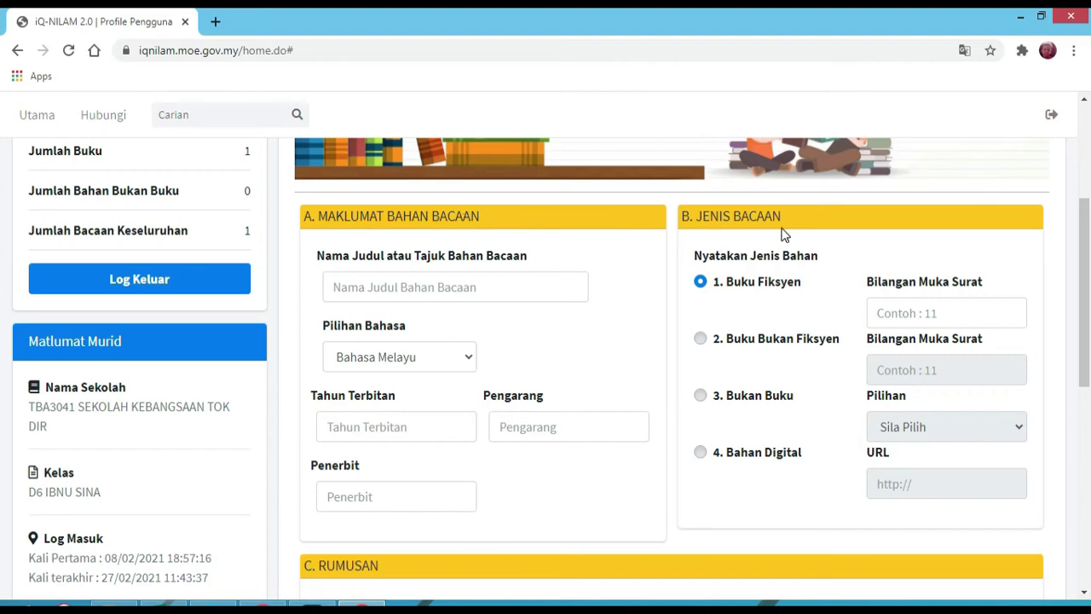
left_click_drag(1085, 301, 1086, 433)
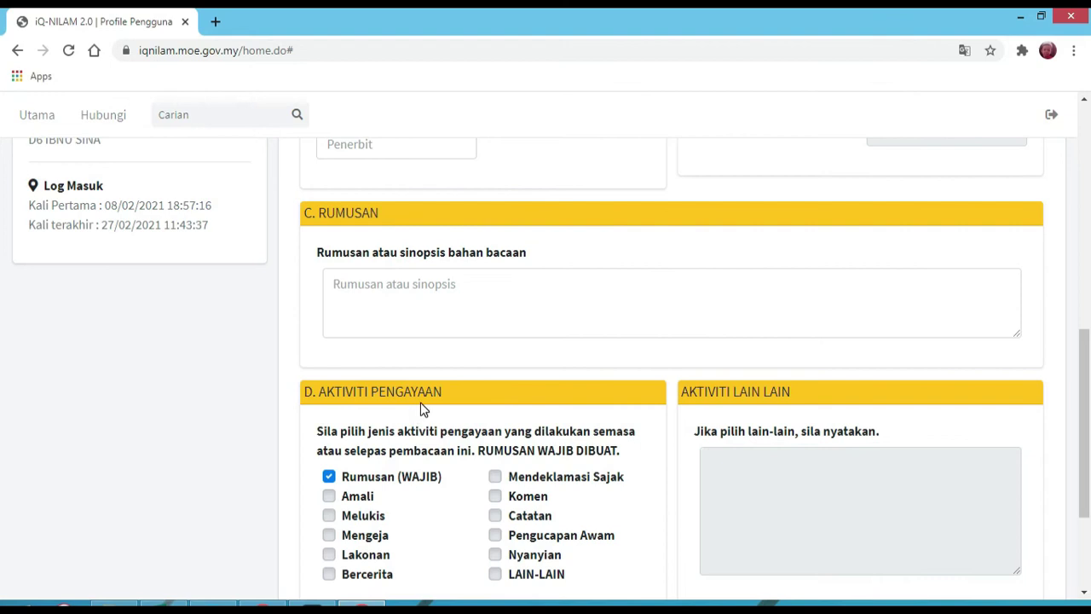
left_click_drag(1084, 460, 1085, 341)
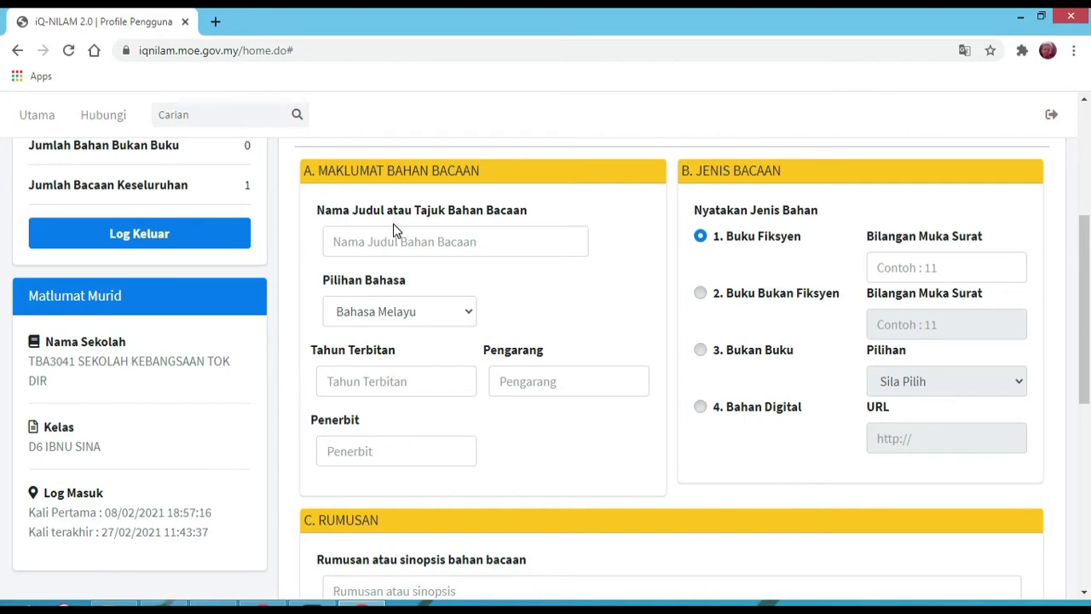
Step: Enter the reading material title "mereka yang terpilih" and choose Bahasa Melayu as its language
left_click(384, 246)
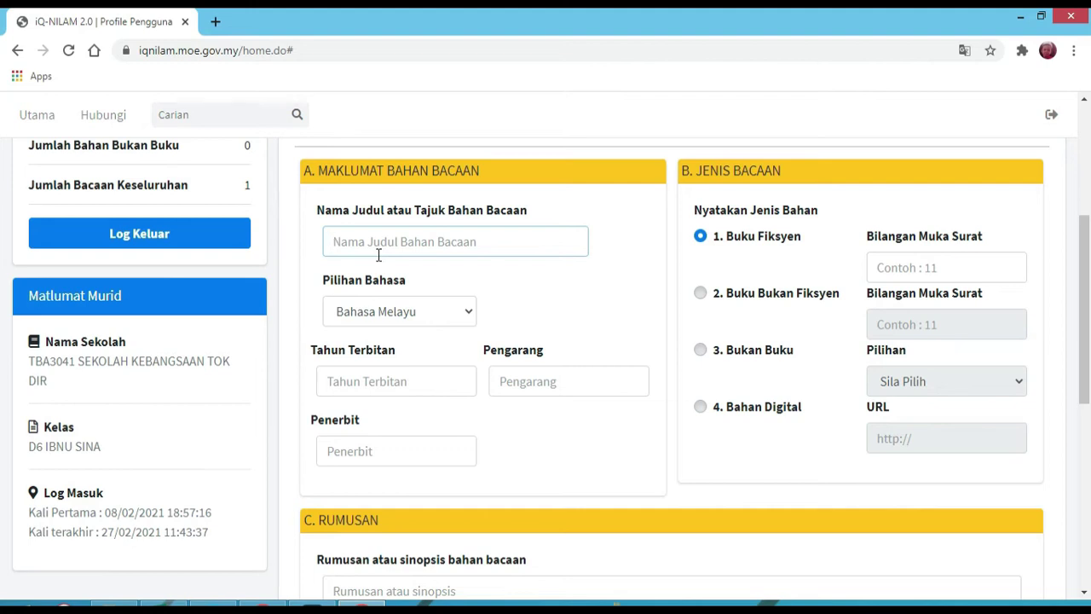
type("mere")
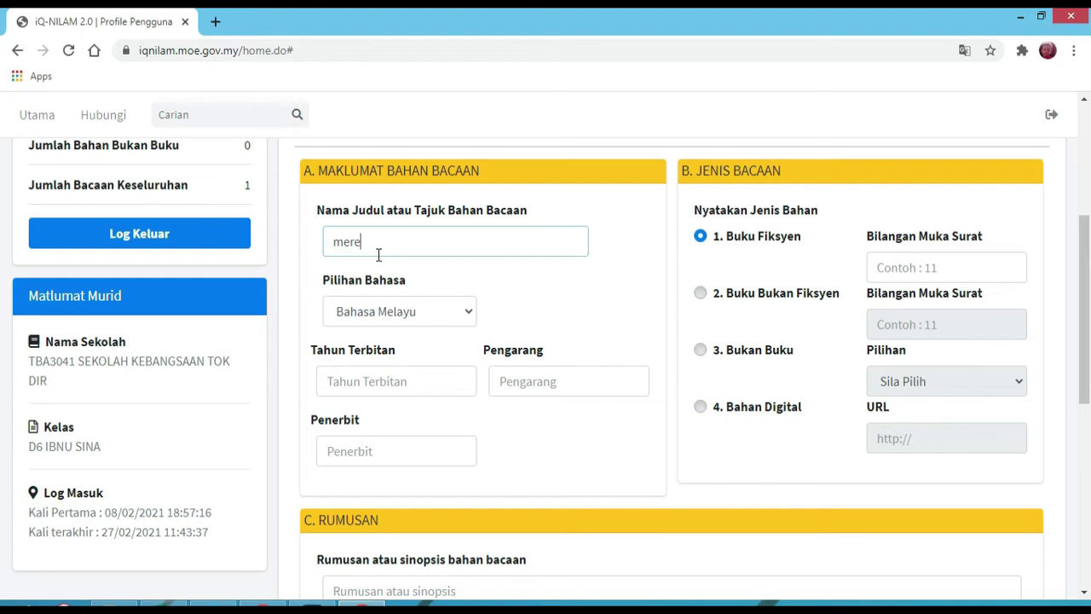
type("ka yang terpilih")
left_click(419, 313)
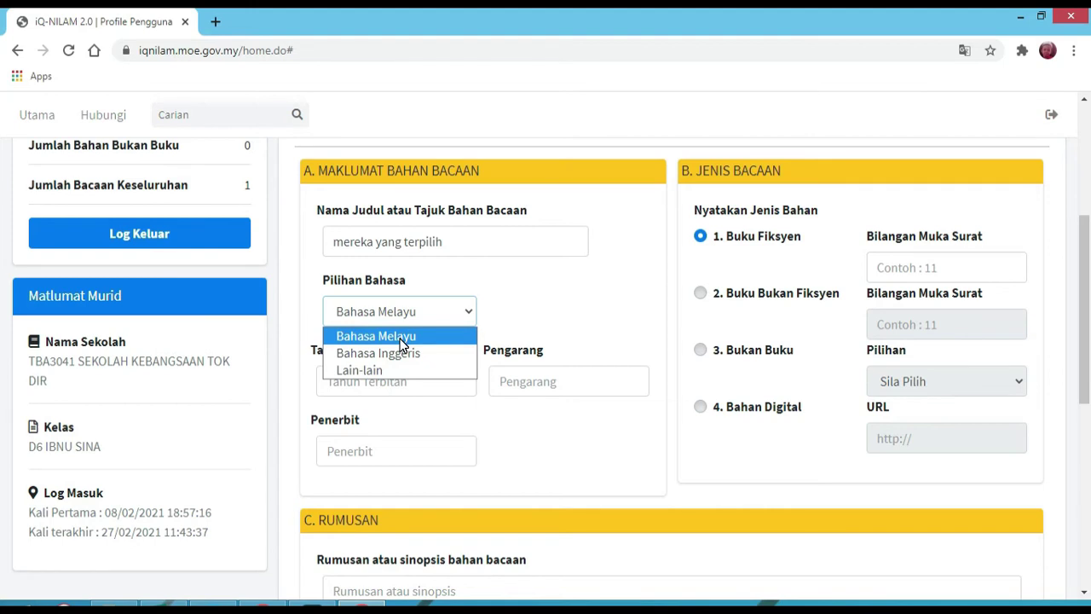
left_click(401, 340)
Step: Set the publication year to 2013 and enter the author's name in the Pengarang field
left_click(338, 383)
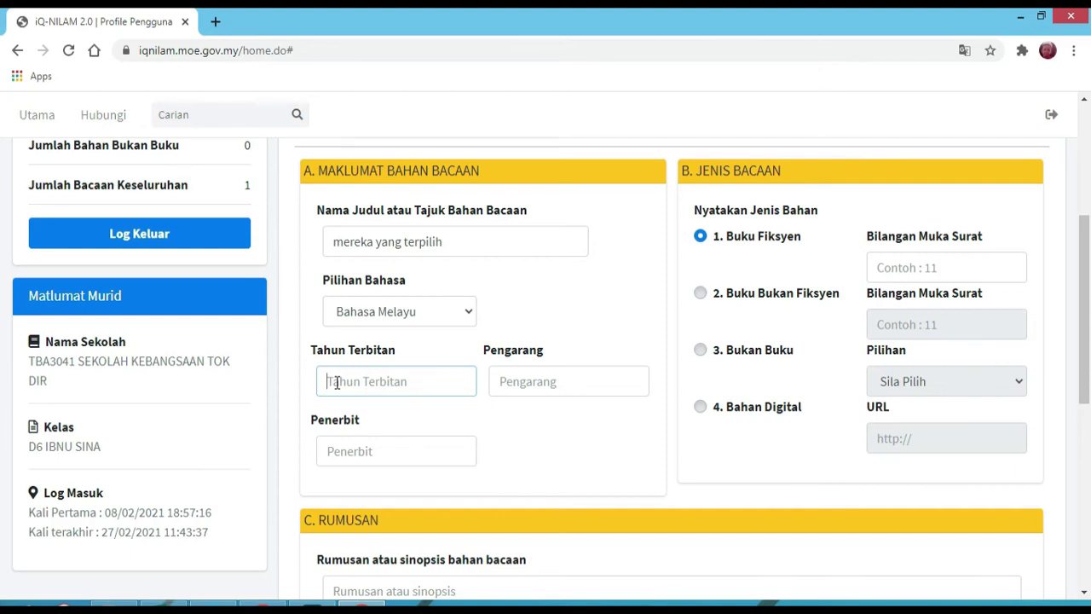
type("203")
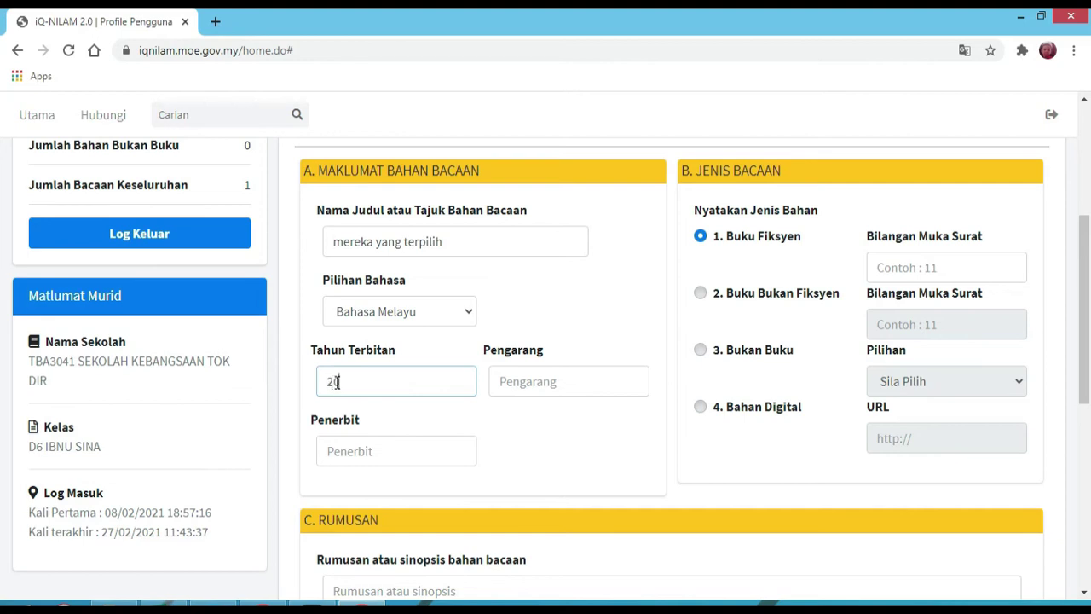
key("BackSpace")
key("BackSpace")
type("013")
left_click(539, 386)
type("alief mukhlis")
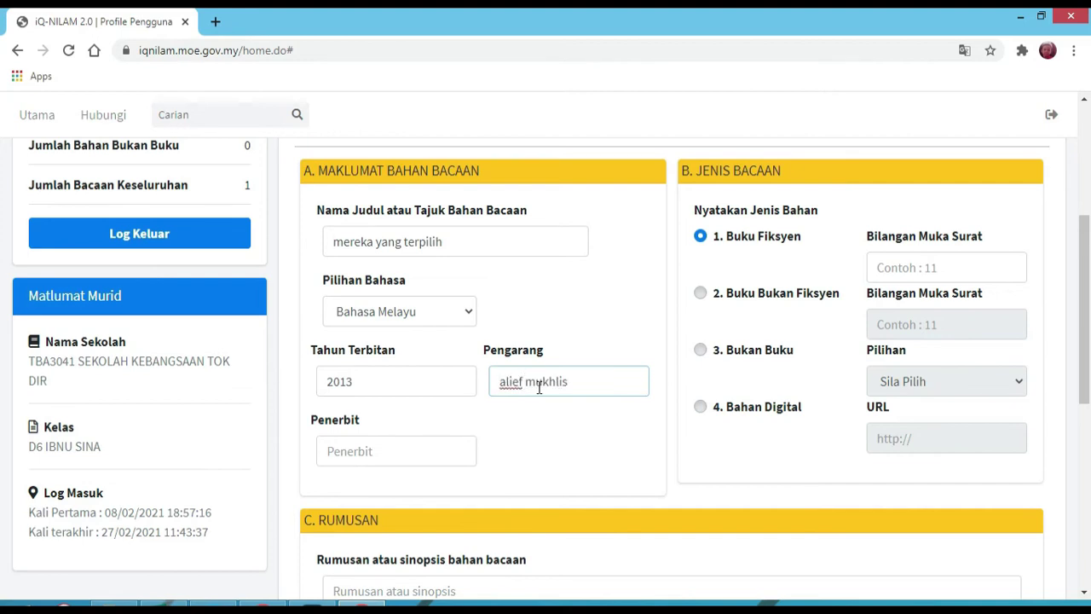
Step: Enter "darul mughni" as the publisher in the Penerbit field
left_click(418, 455)
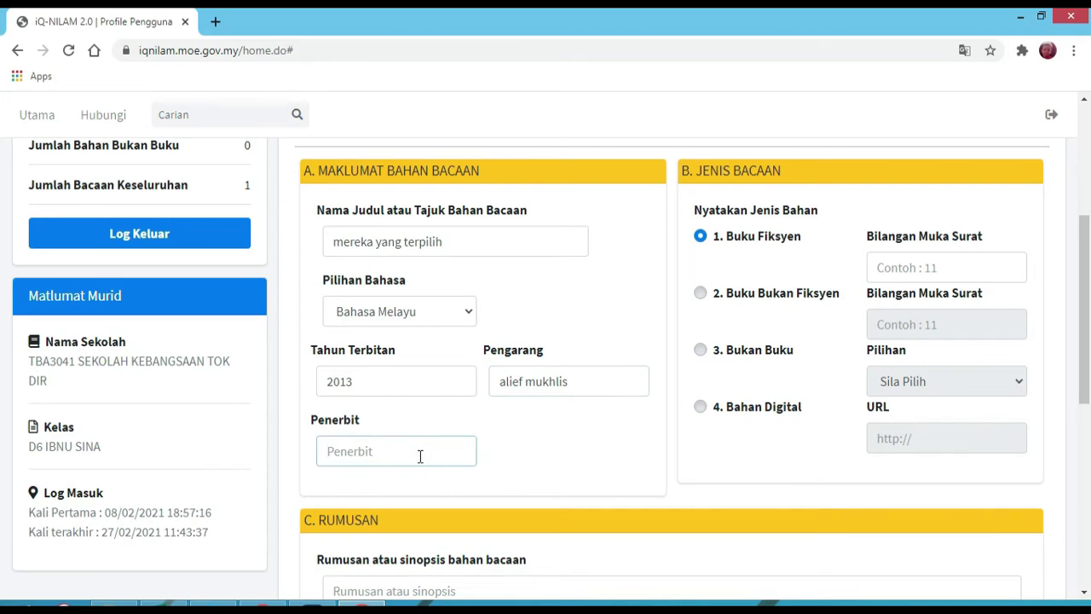
type("darul mughno")
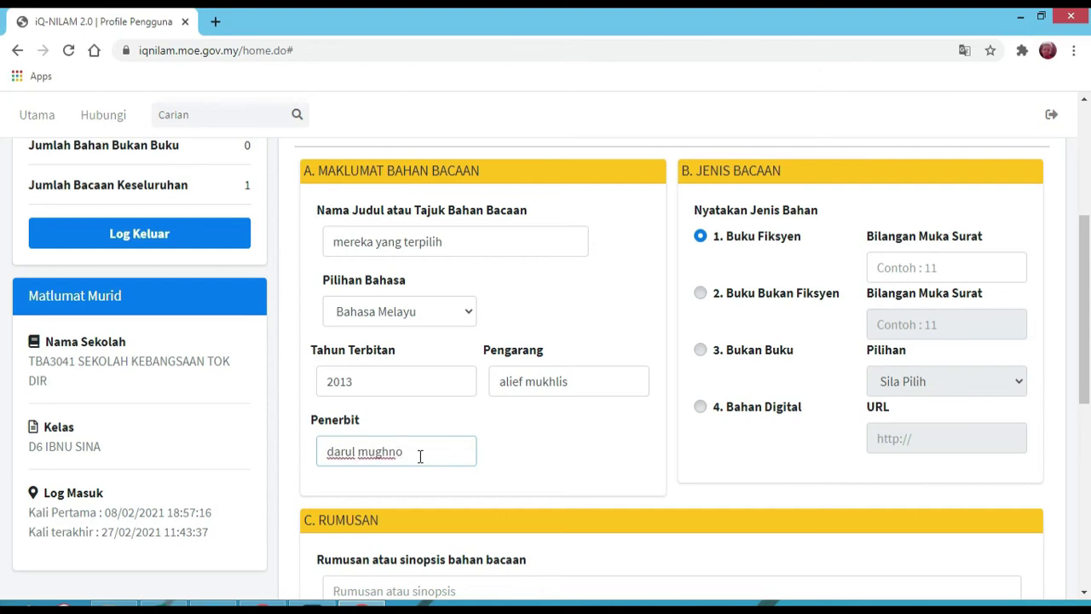
key("BackSpace")
type("i")
Step: Try the material types Buku Fiksyen, Buku Bukan Fiksyen and Bukan Buku, and open the list of Bukan Buku choices
left_click(701, 238)
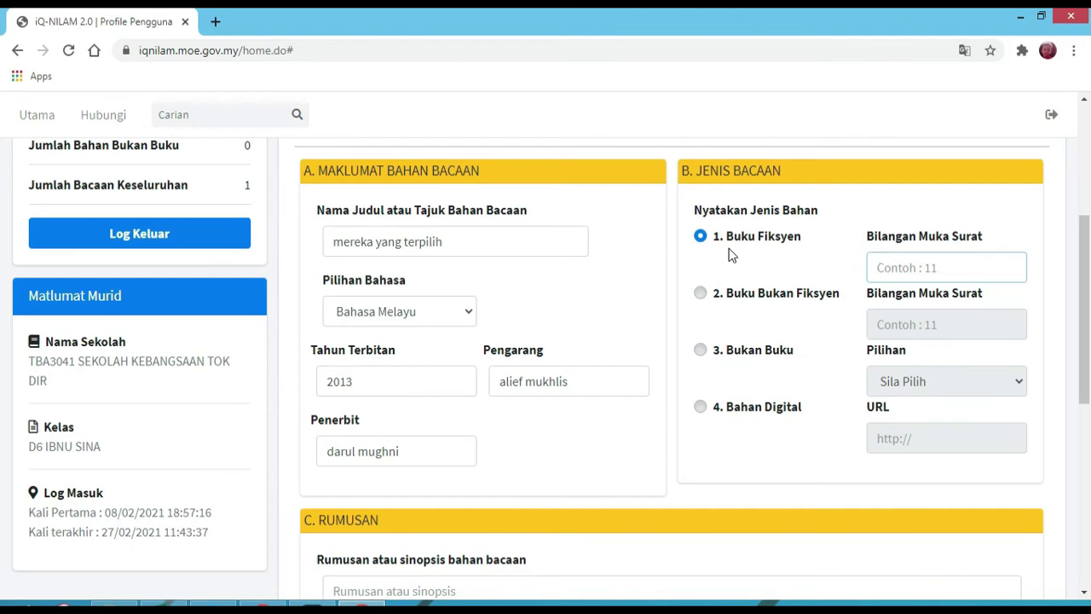
left_click(700, 295)
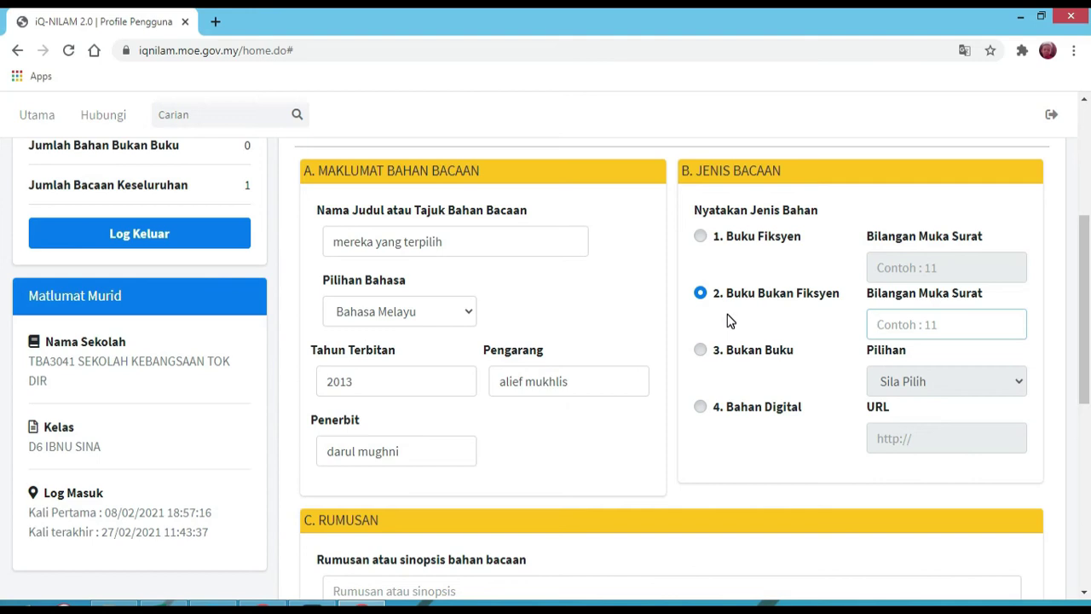
left_click(701, 351)
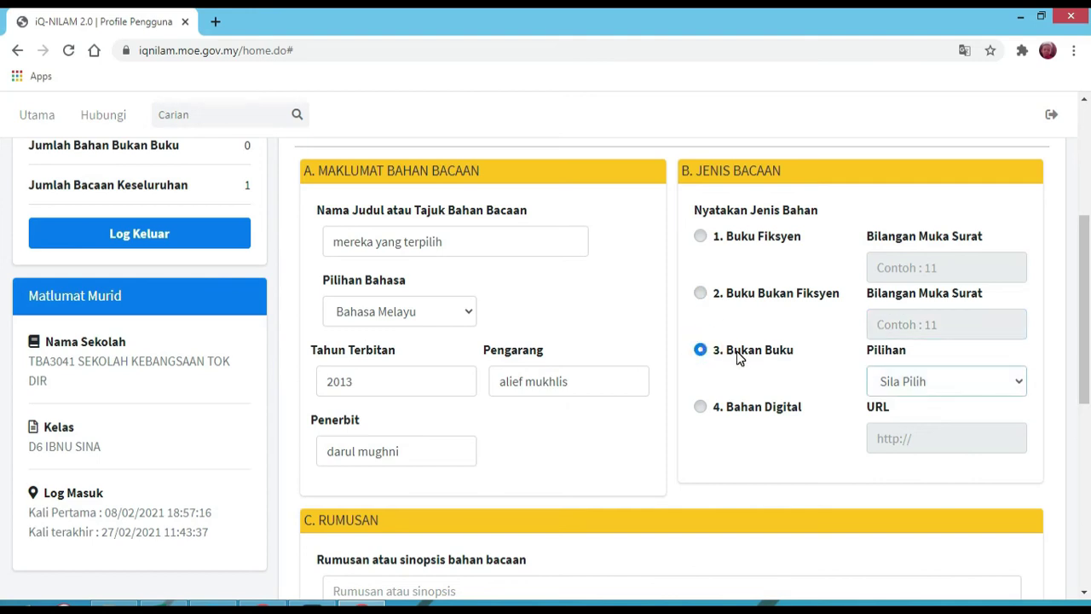
left_click(900, 388)
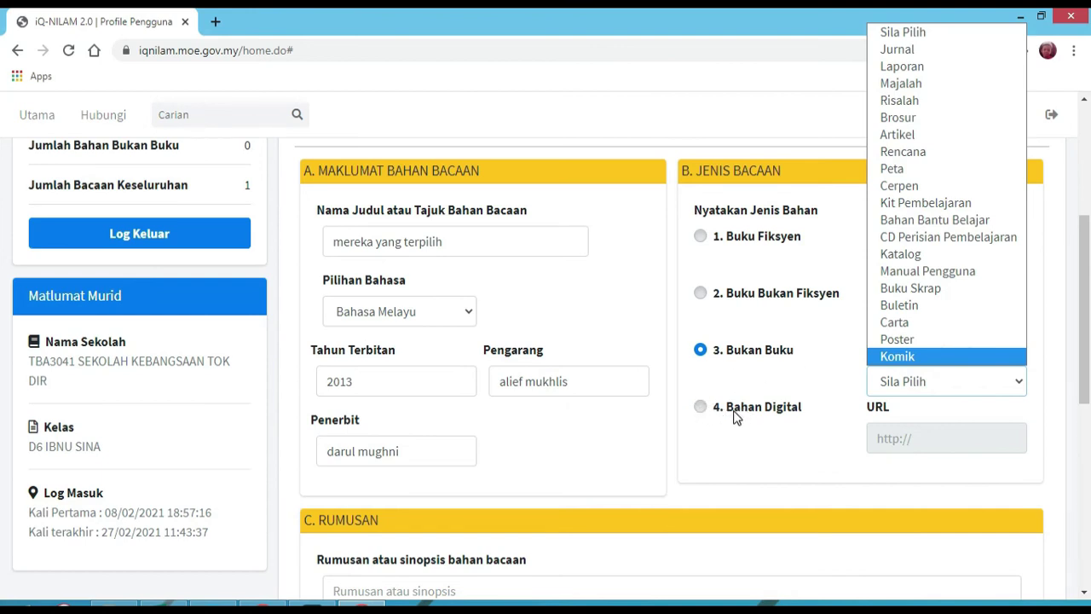
Step: Try Bahan Digital as the material type and activate its URL field
left_click(700, 408)
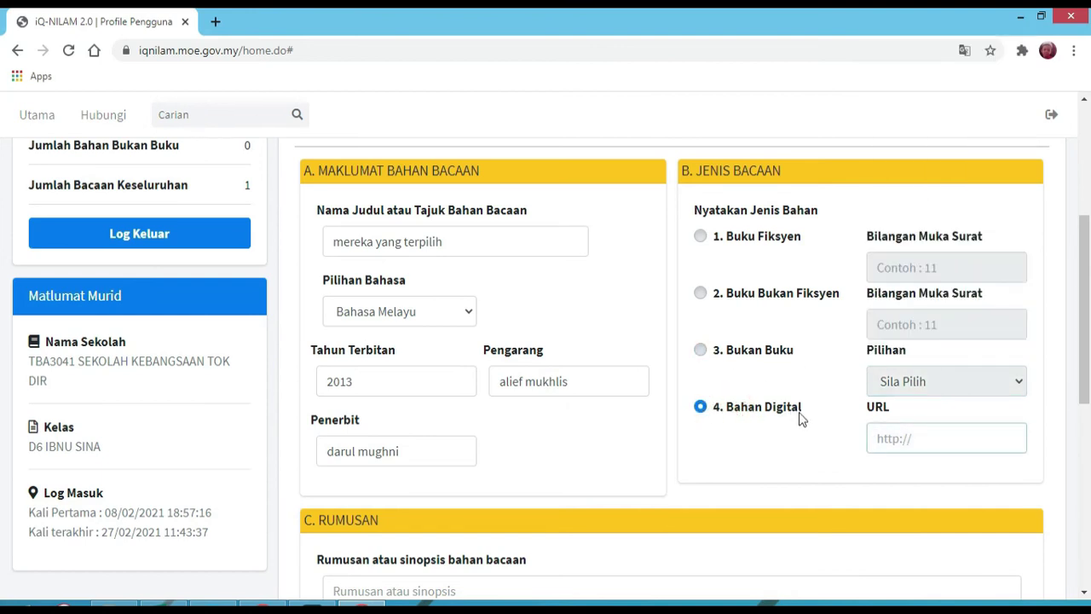
left_click_drag(866, 410, 895, 417)
left_click(893, 418)
left_click_drag(863, 411, 899, 418)
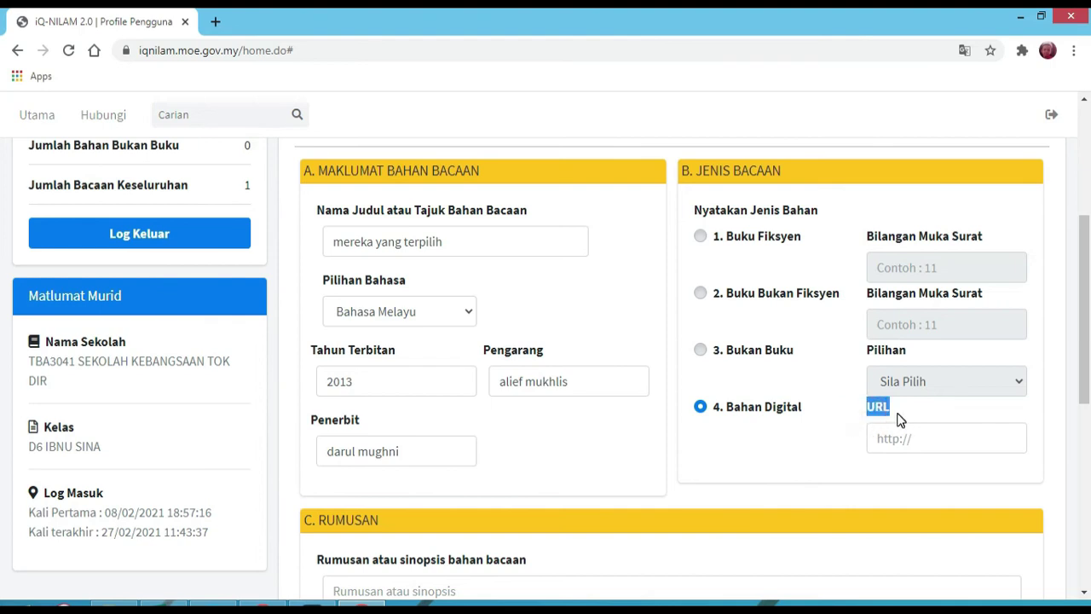
left_click(898, 416)
left_click(909, 444)
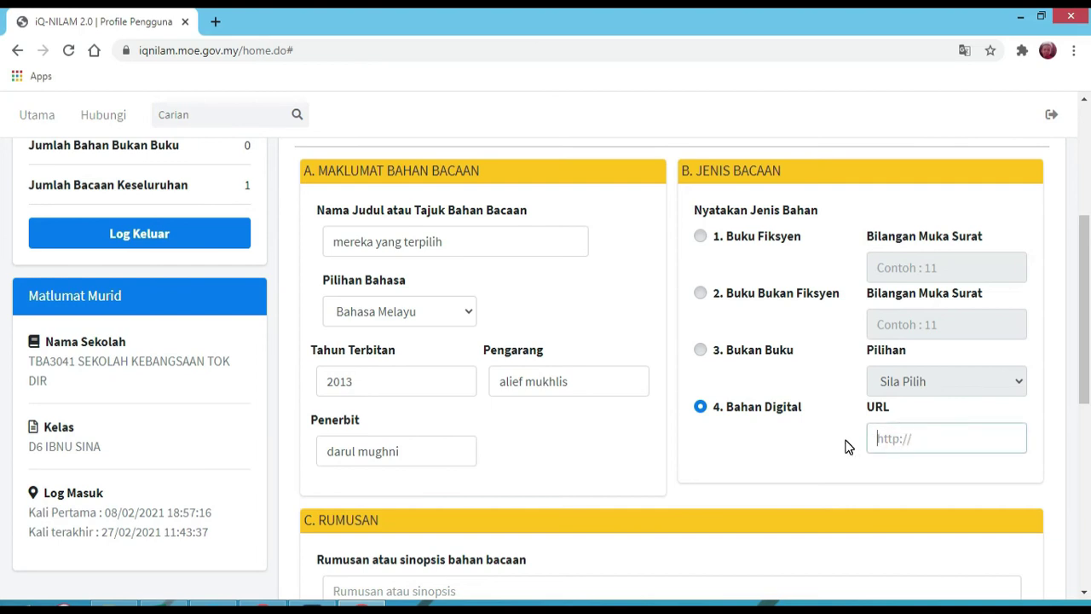
Step: Switch through all four material types again, from Buku Fiksyen to Bahan Digital
left_click(699, 237)
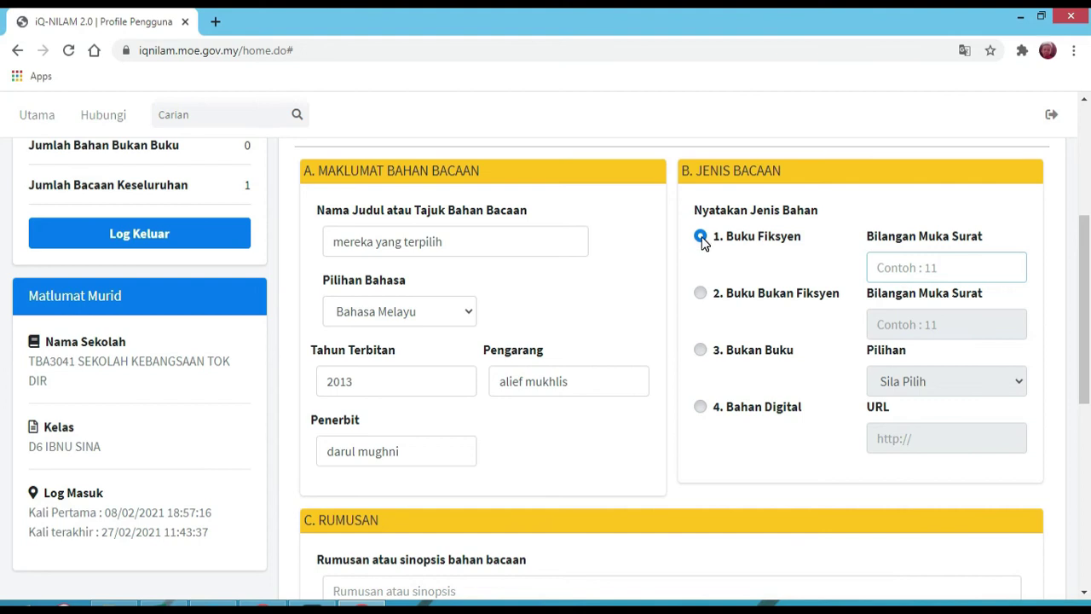
left_click(700, 293)
left_click(700, 350)
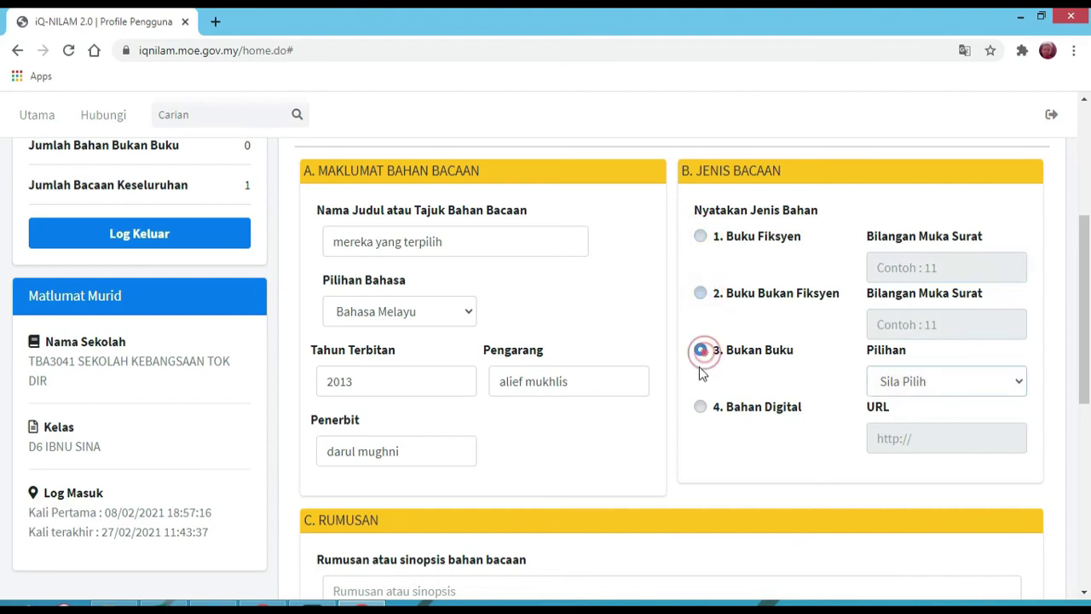
left_click(721, 409)
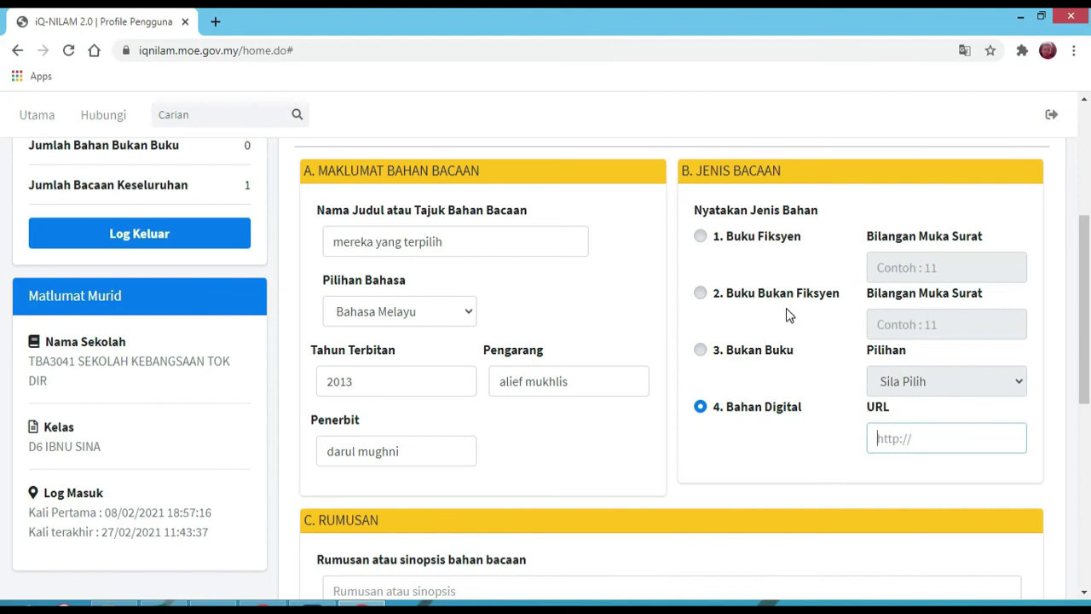
Step: Set the material type to Buku Fiksyen and enter 154 as its number of pages
left_click(700, 238)
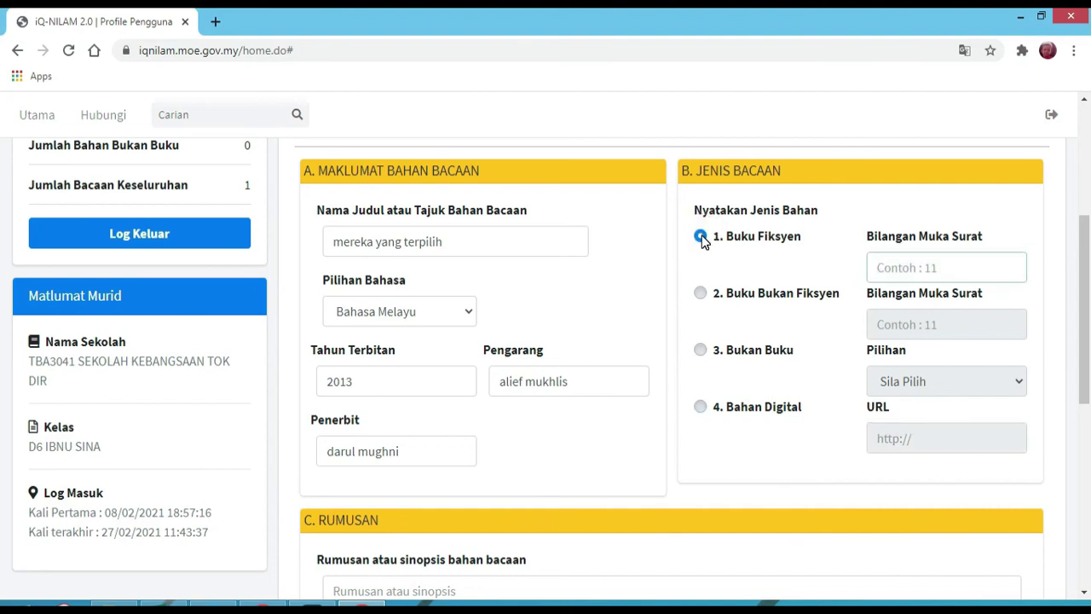
left_click(881, 268)
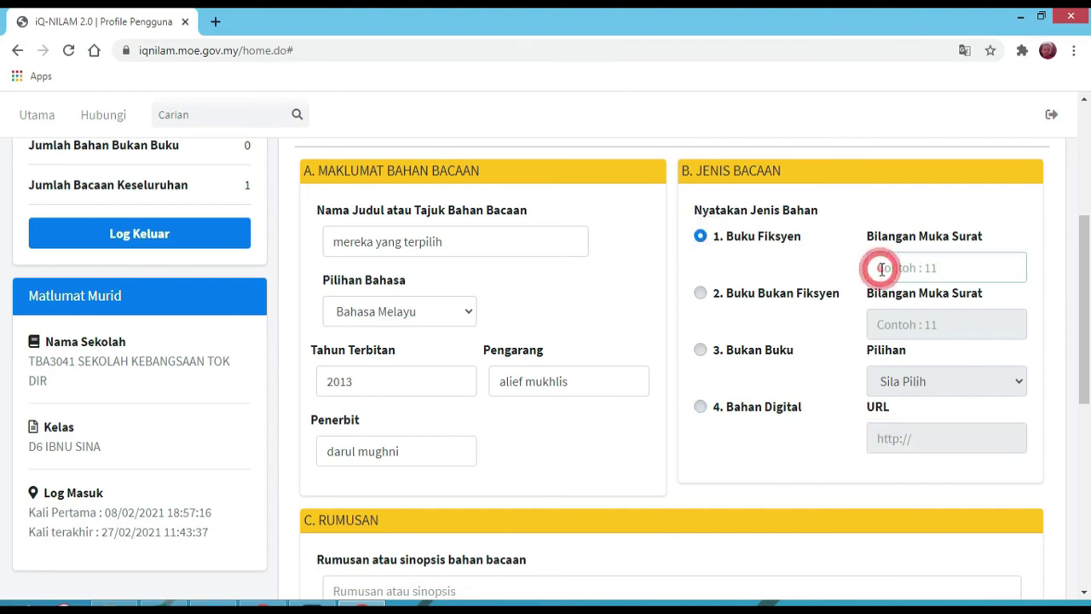
type("154")
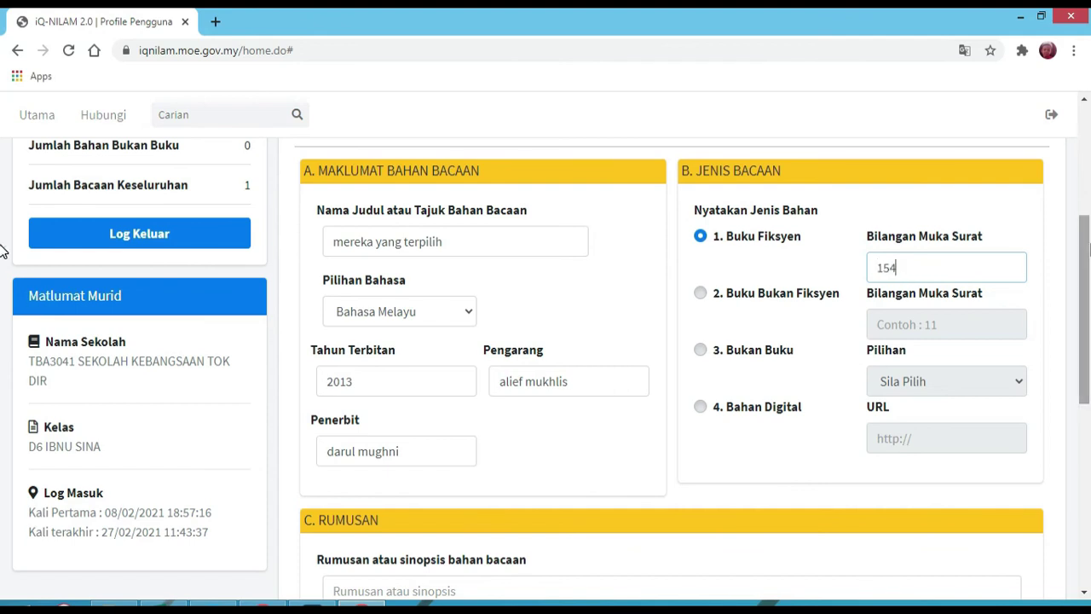
Step: Enter the synopsis "buku ini mengisahkan tentang perjalanan hidup para sahabat nabi" in the Rumusan section
scroll(2, 261, "down", 1)
scroll(5, 281, "down", 4)
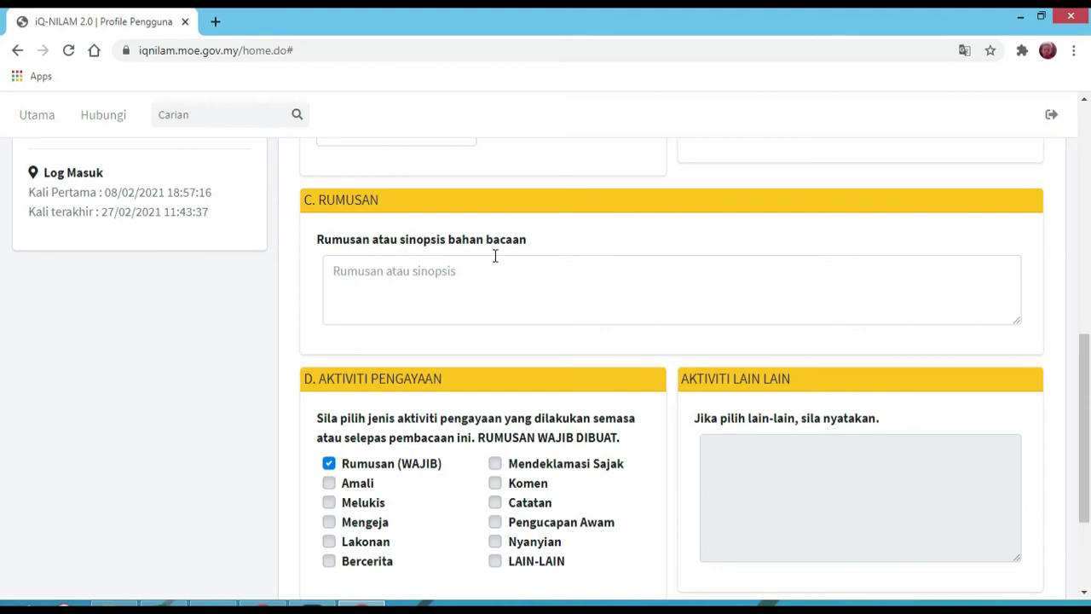
left_click(355, 276)
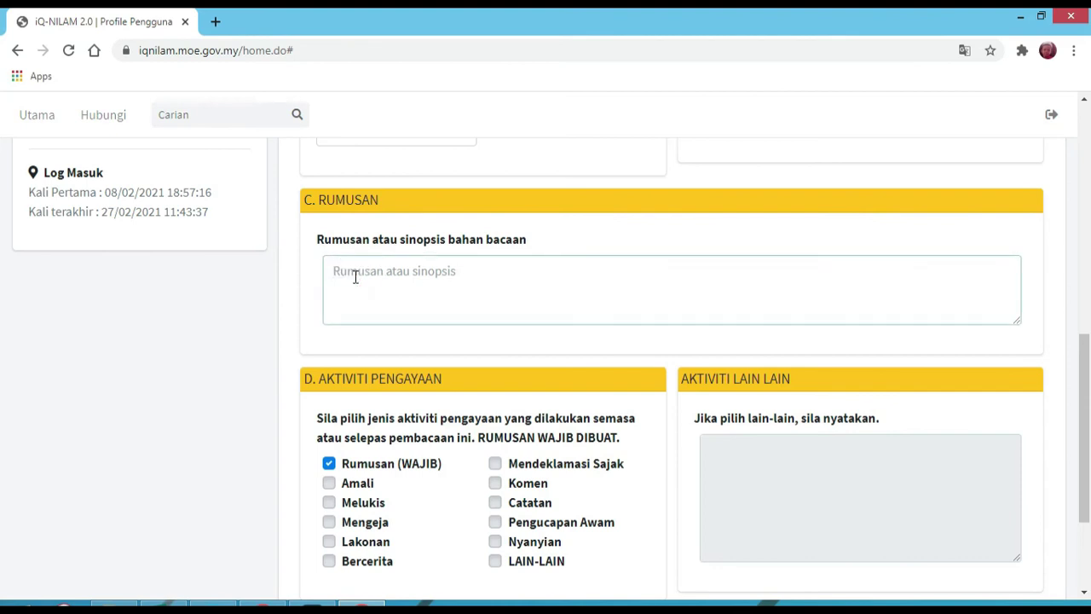
type("buk")
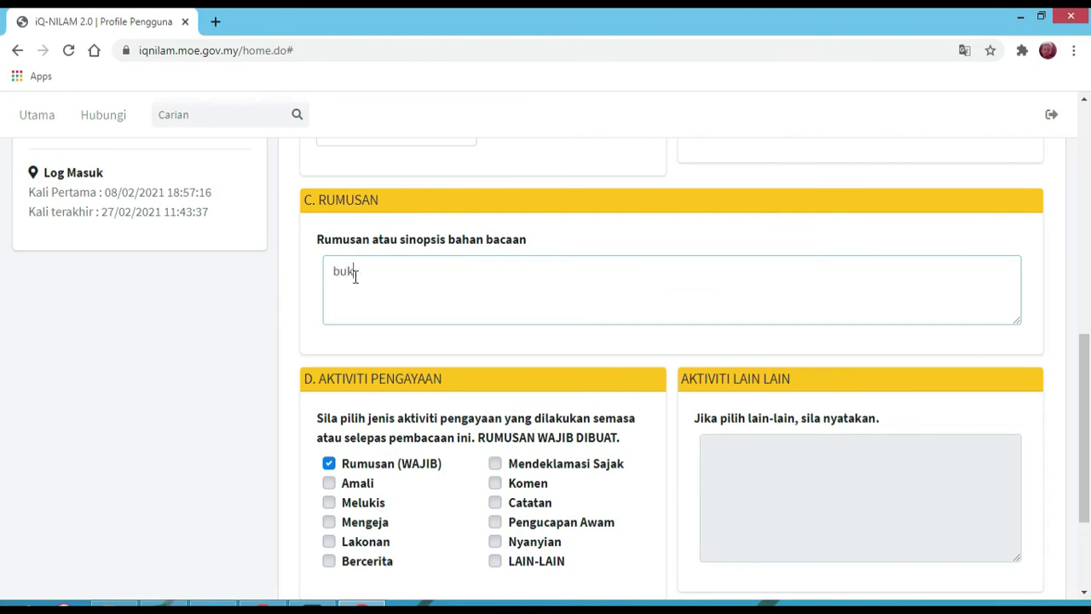
type("u ini mengisahkan tentang perjalanan hidup para sahabat nabi")
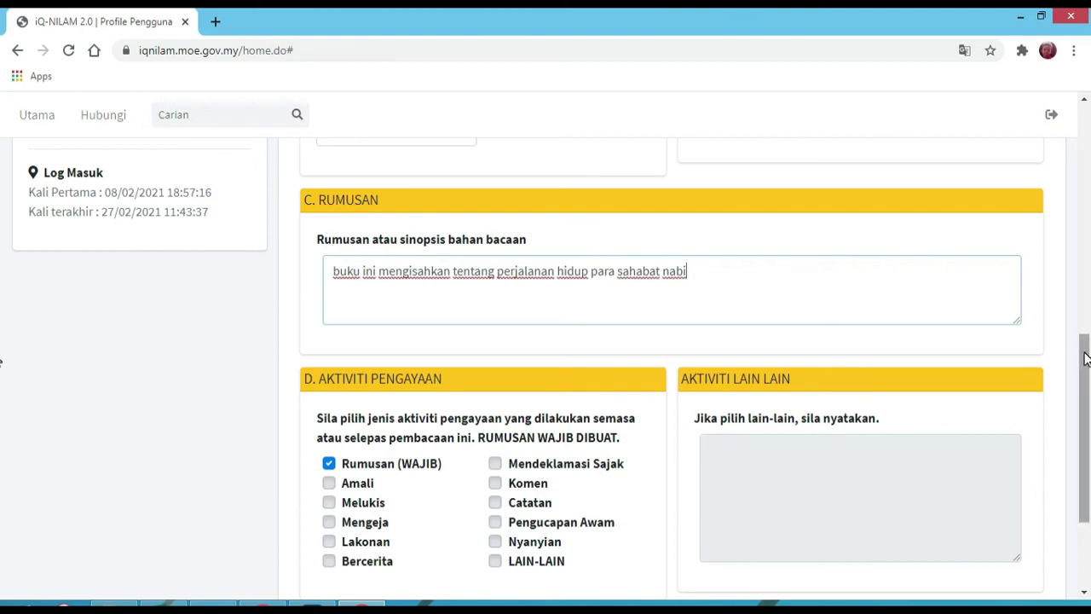
Step: Add Lakonan and Bercerita as enrichment activities, save the reading record and close the confirmation message
left_click_drag(1085, 358, 1088, 401)
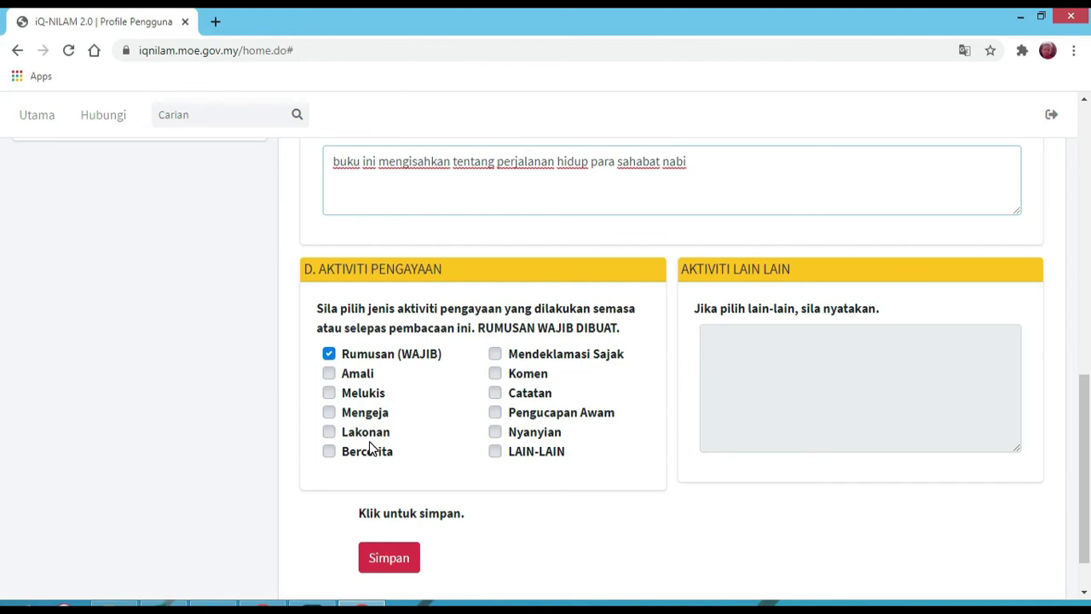
left_click(330, 432)
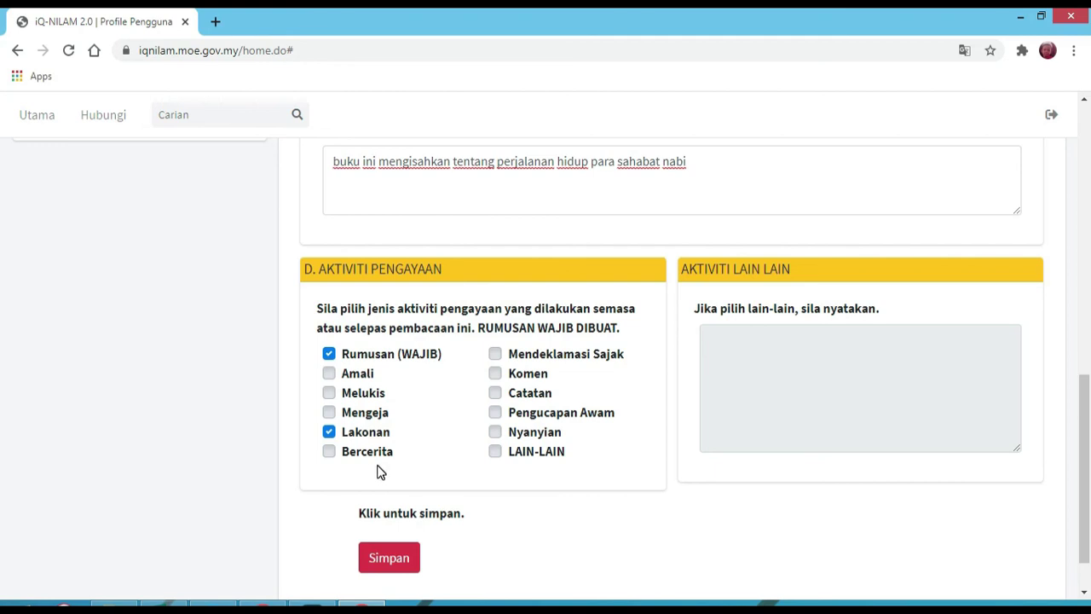
left_click(328, 456)
left_click(391, 559)
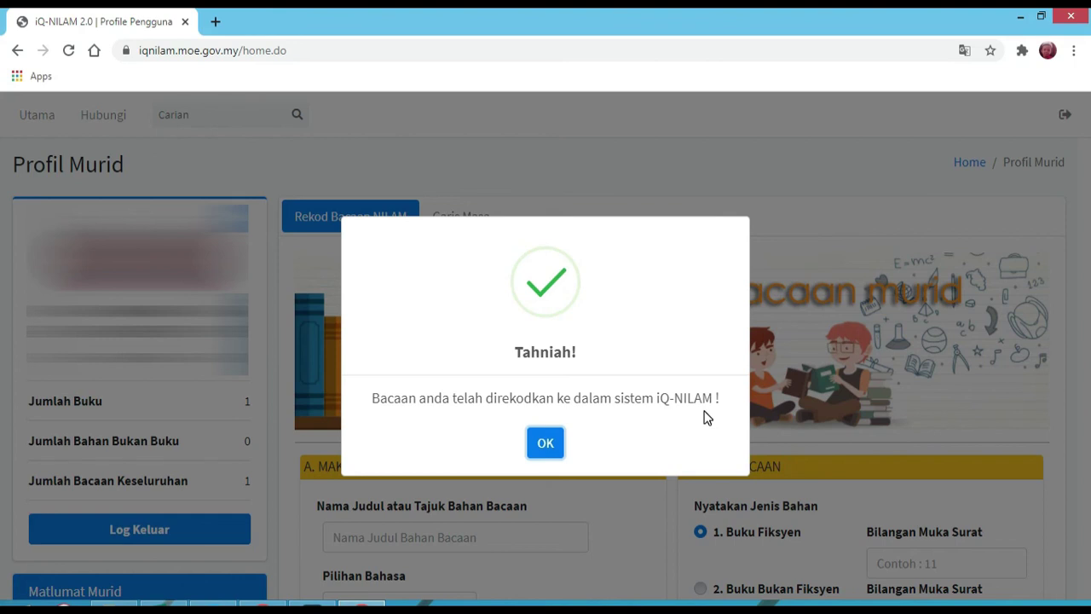
left_click(548, 450)
Step: Review the recorded readings in the Garis Masa timeline and return to the Rekod Bacaan NILAM form
scroll(290, 342, "down", 1)
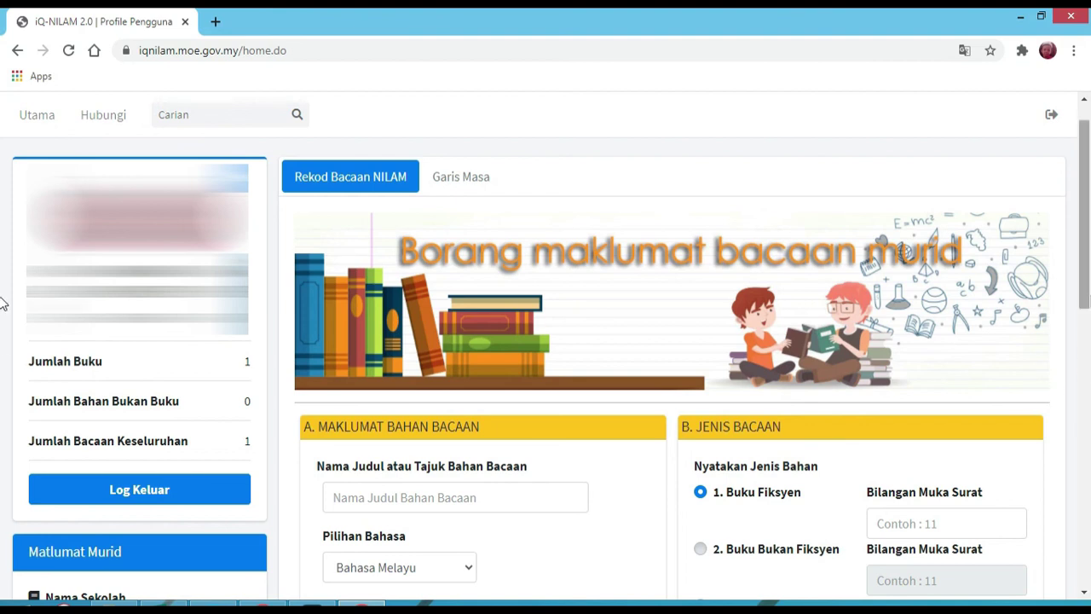
left_click(470, 183)
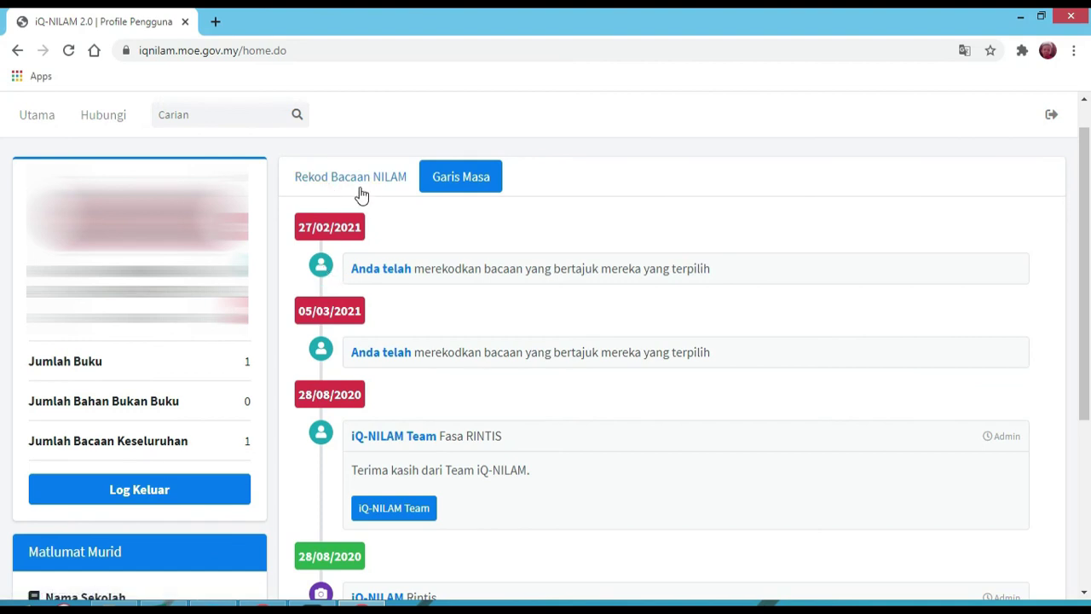
left_click(314, 185)
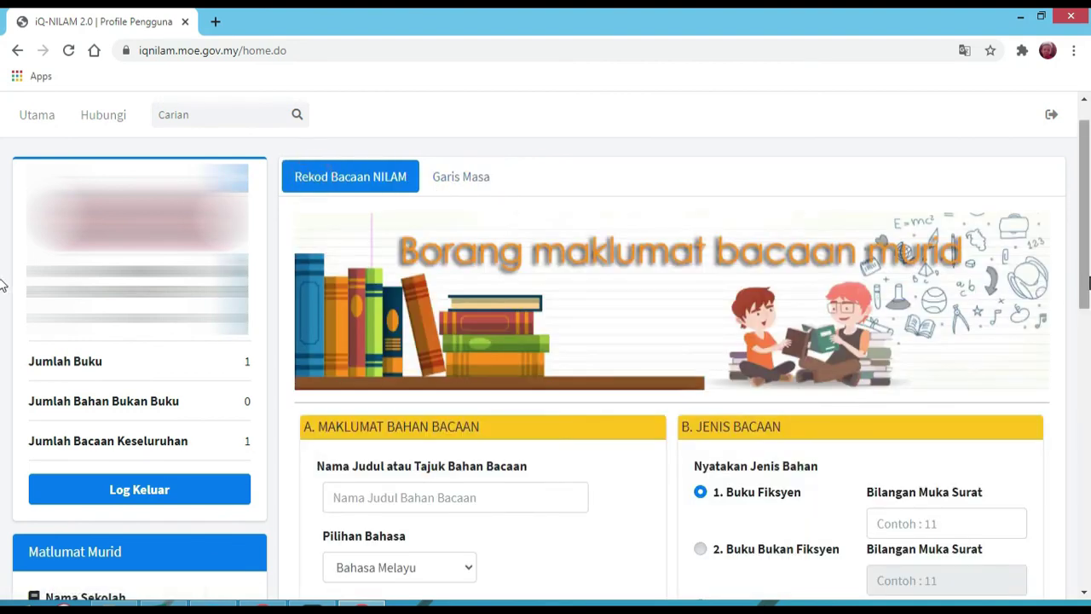
Step: Log out of the student profile in the iQ-NILAM system
scroll(245, 319, "down", 2)
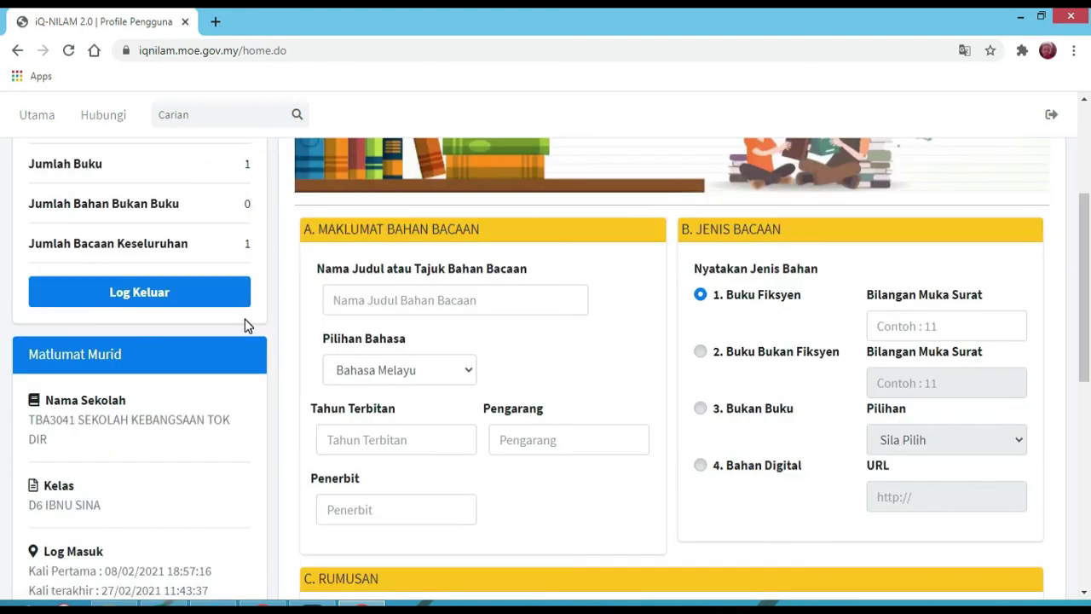
left_click(195, 301)
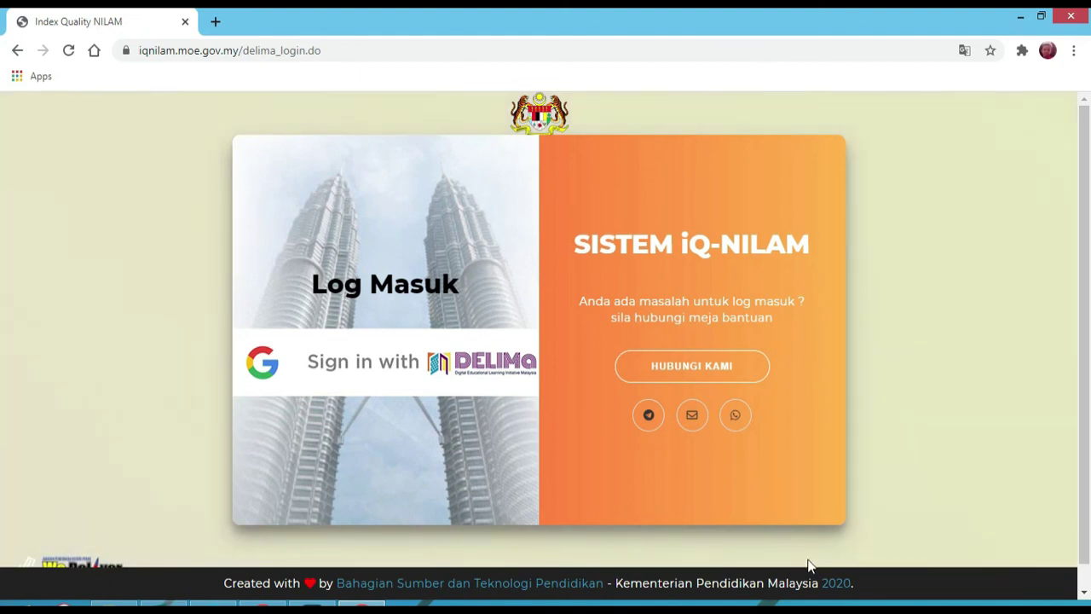